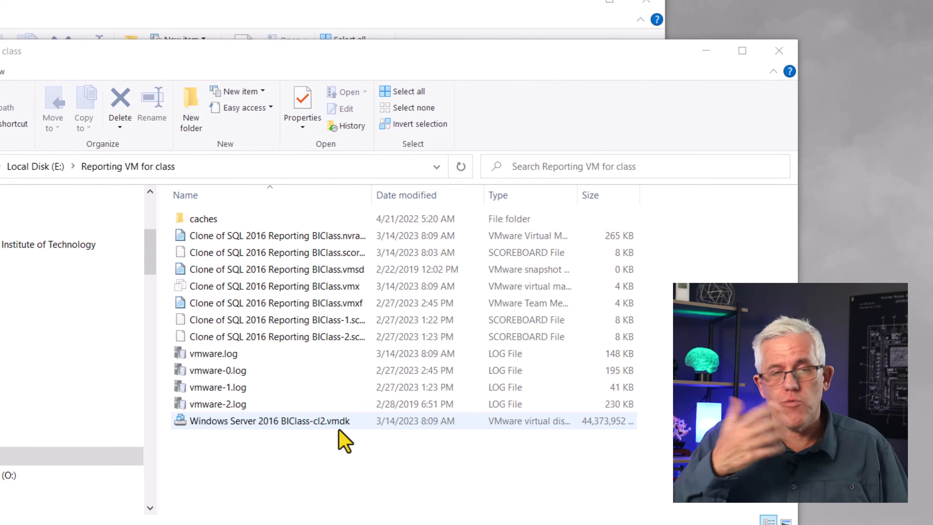
- Copy Windows Server 2016 BIClass-cl2.vmdk from the Reporting VM for class folder into the VM Disk folder
left_click(292, 422)
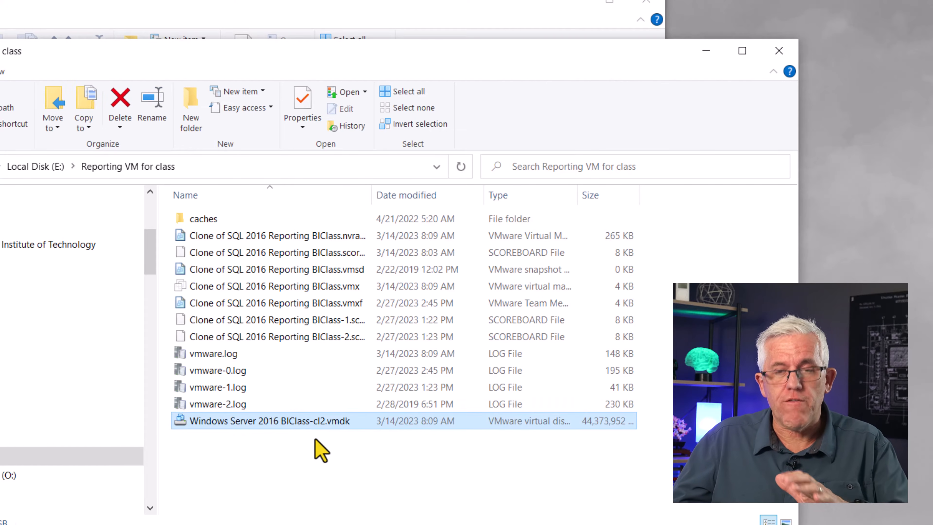
right_click(316, 422)
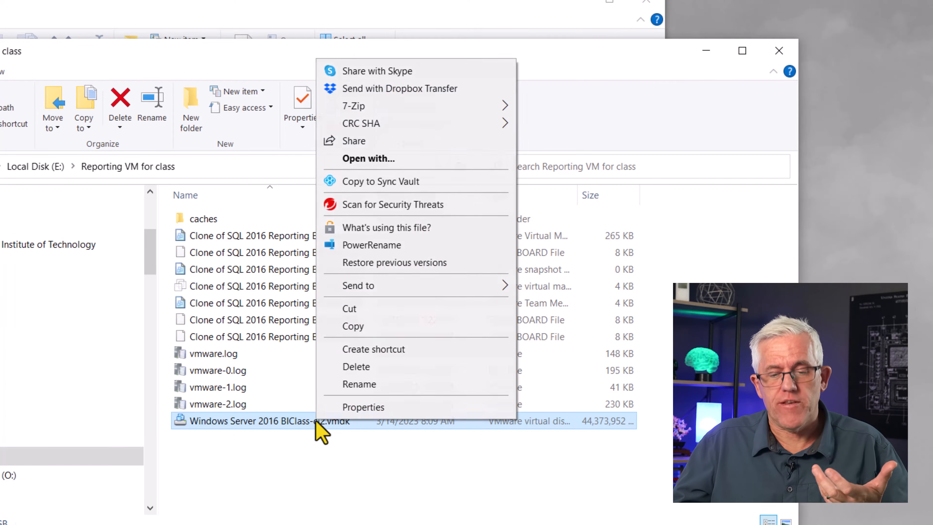
left_click(369, 327)
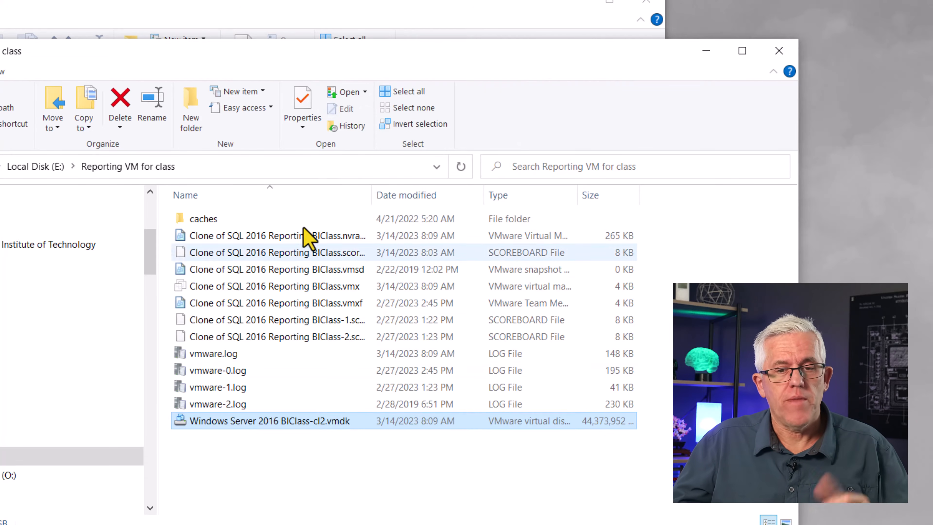
left_click(313, 25)
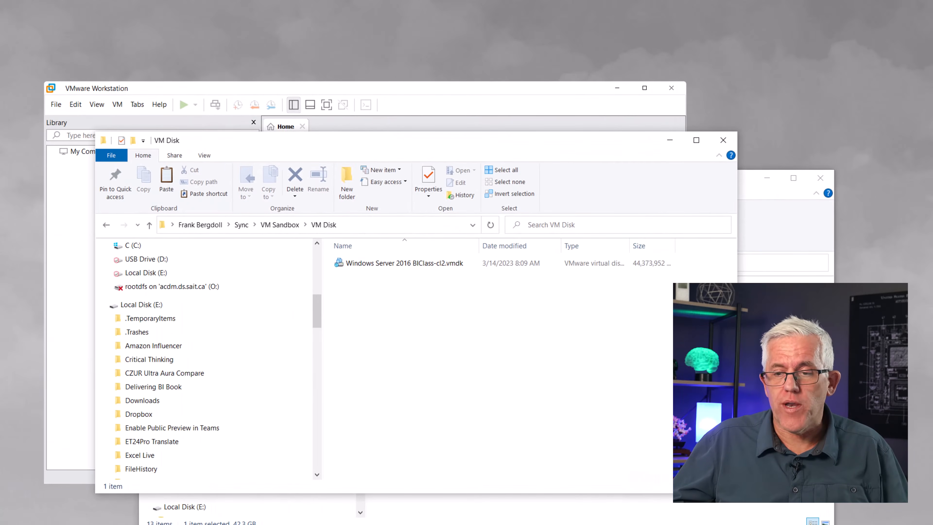
- Switch to VMware Workstation and start a new virtual machine with Custom (advanced) configuration and Workstation 17.x hardware compatibility
left_click(783, 331)
left_click(372, 108)
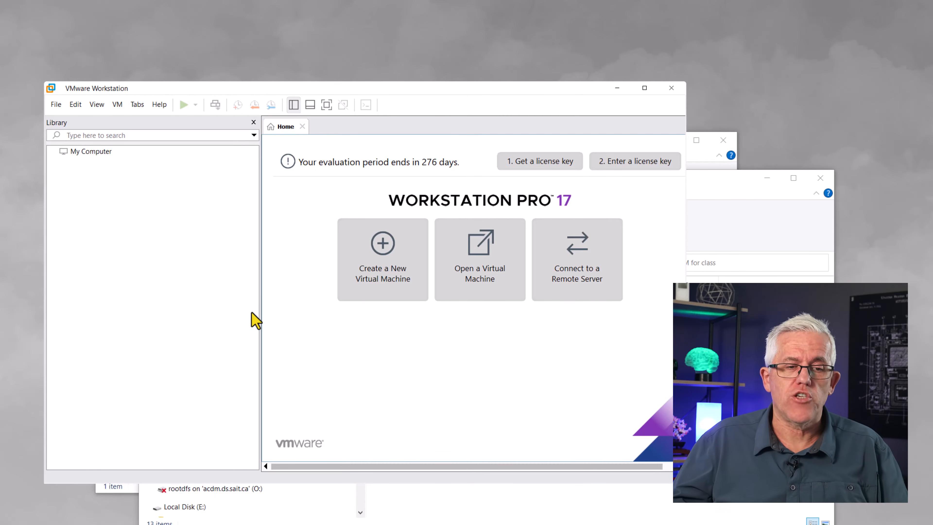
left_click(57, 106)
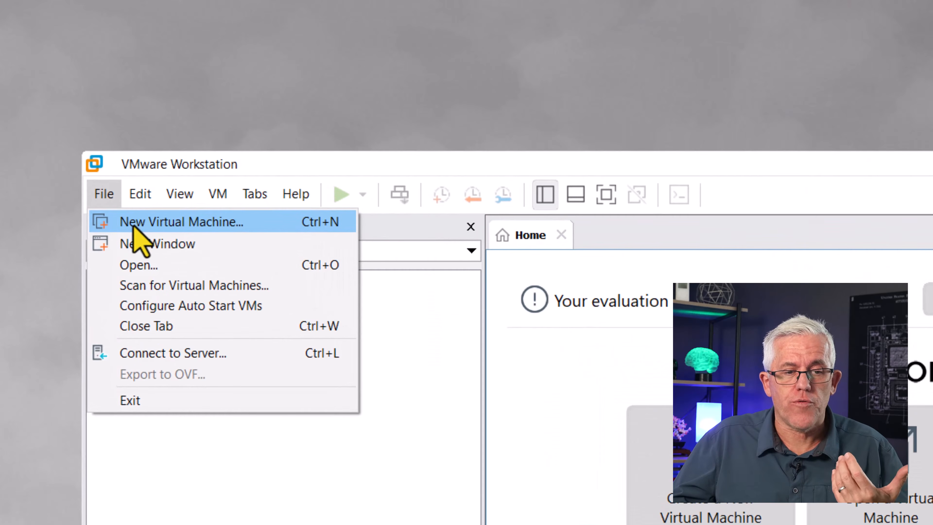
left_click(133, 225)
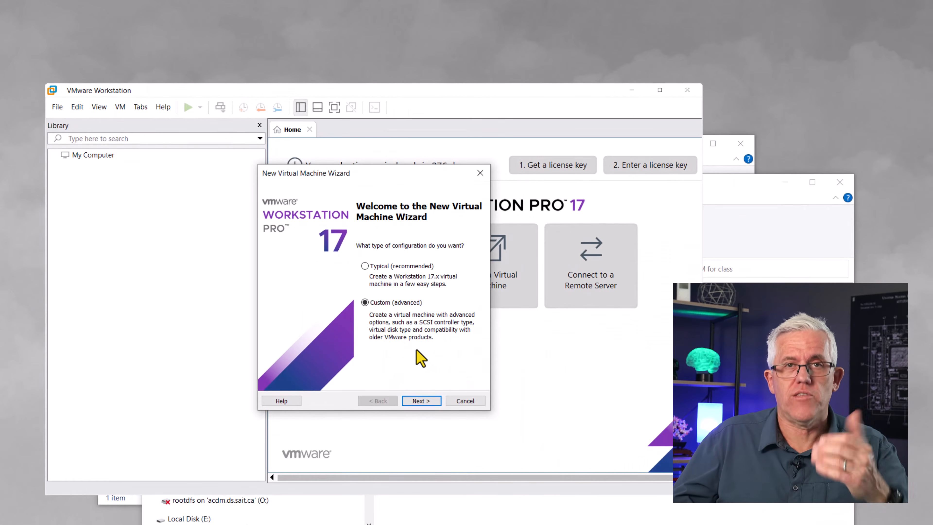
left_click(422, 402)
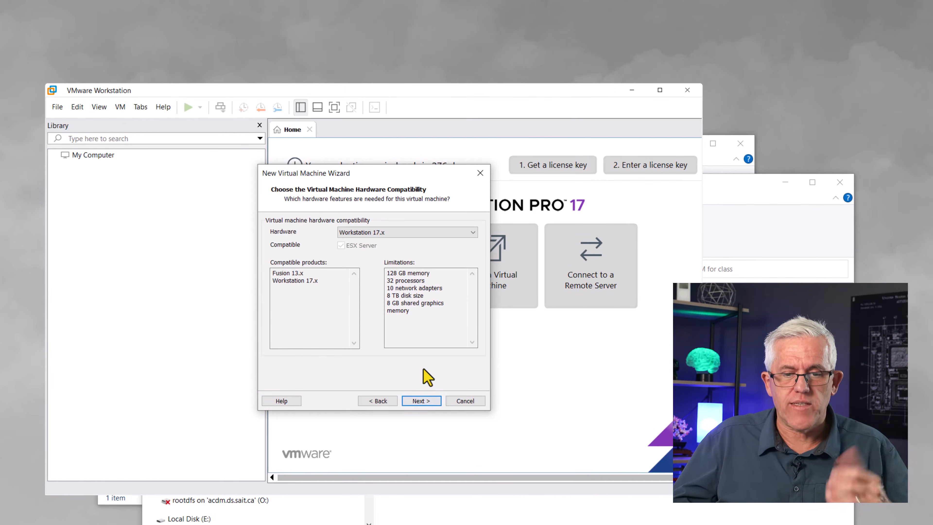
left_click(423, 401)
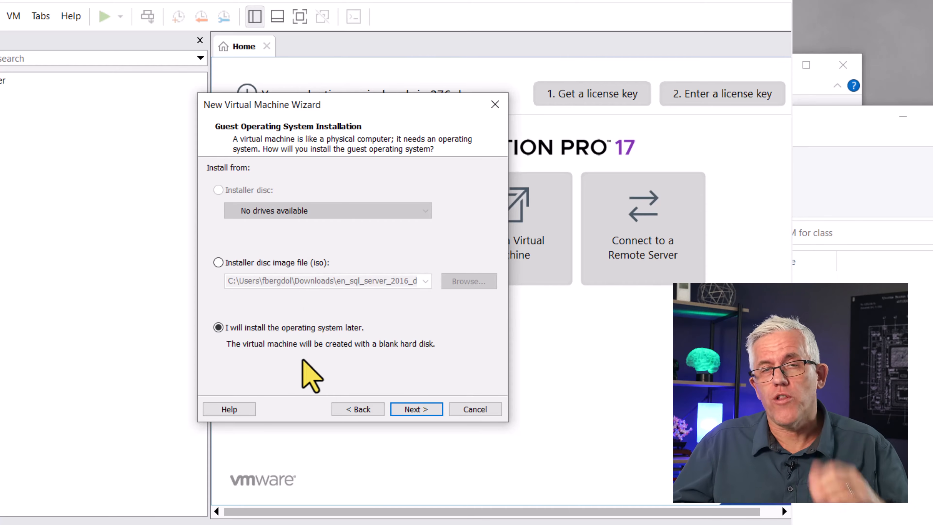
- Keep the option to install the operating system later and choose Windows Server 2016 as the guest version
left_click(413, 409)
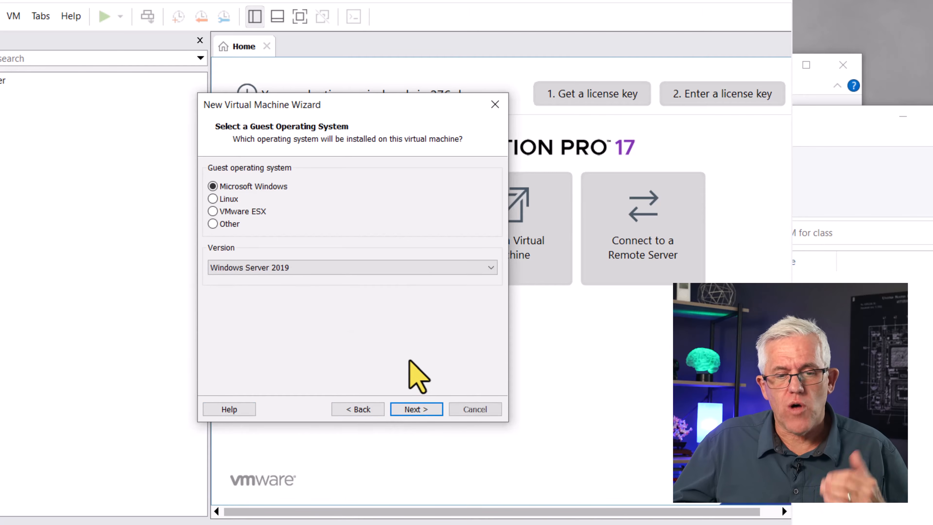
left_click(335, 269)
left_click(306, 400)
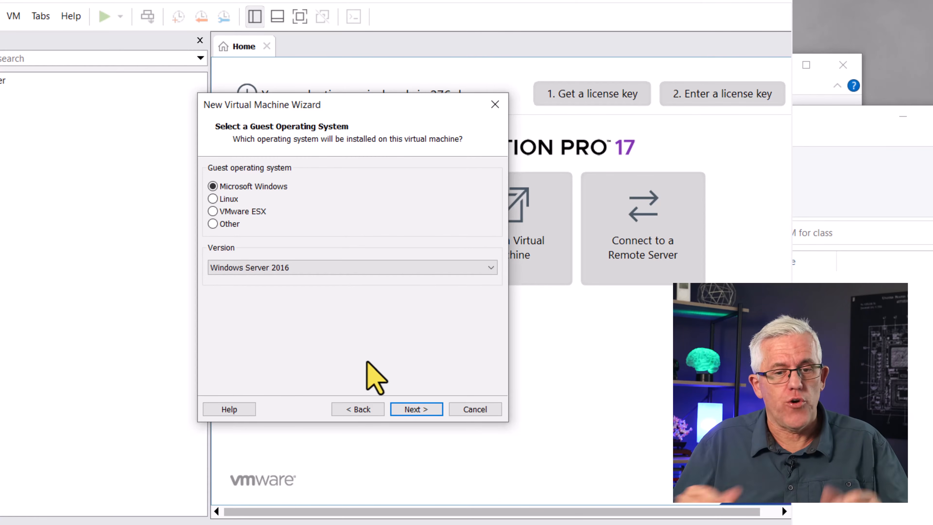
left_click(414, 411)
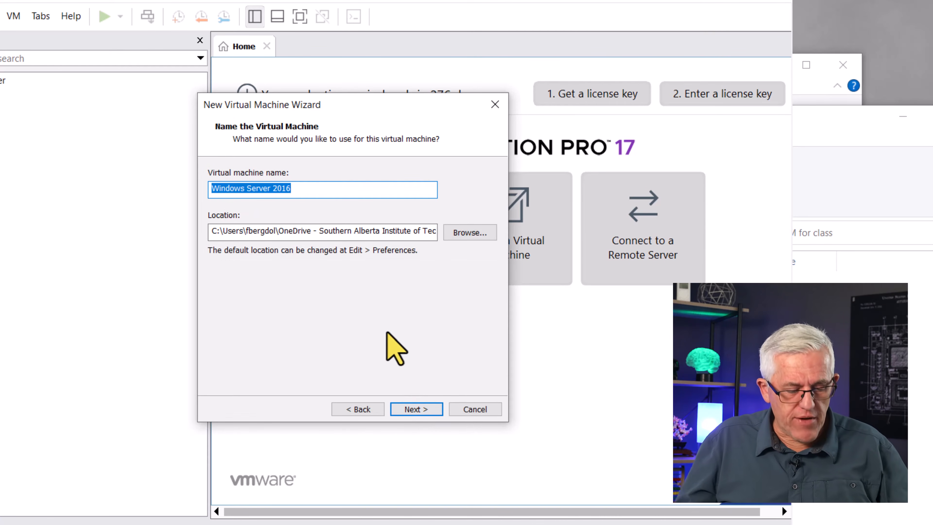
- Name the virtual machine Data Sandbox and set its location to the VM Sandbox folder inside Sync
type("Data San")
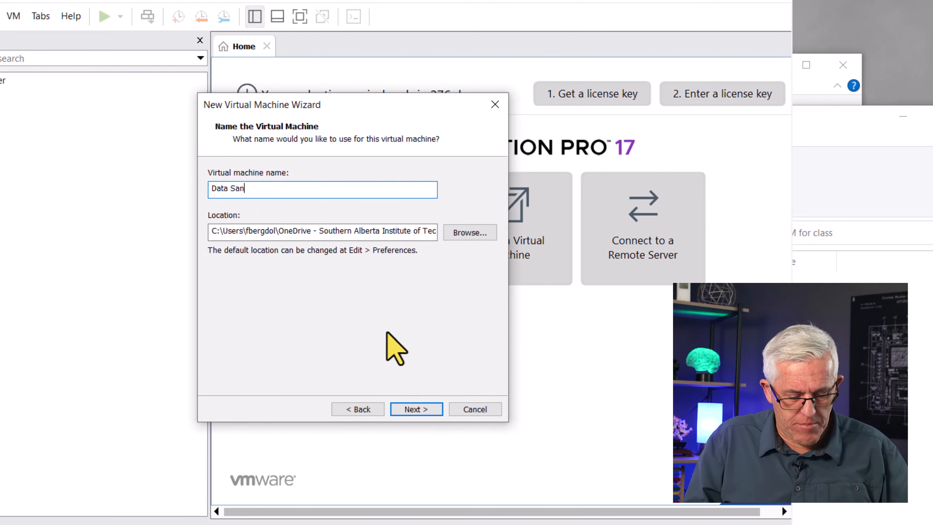
type("dbox")
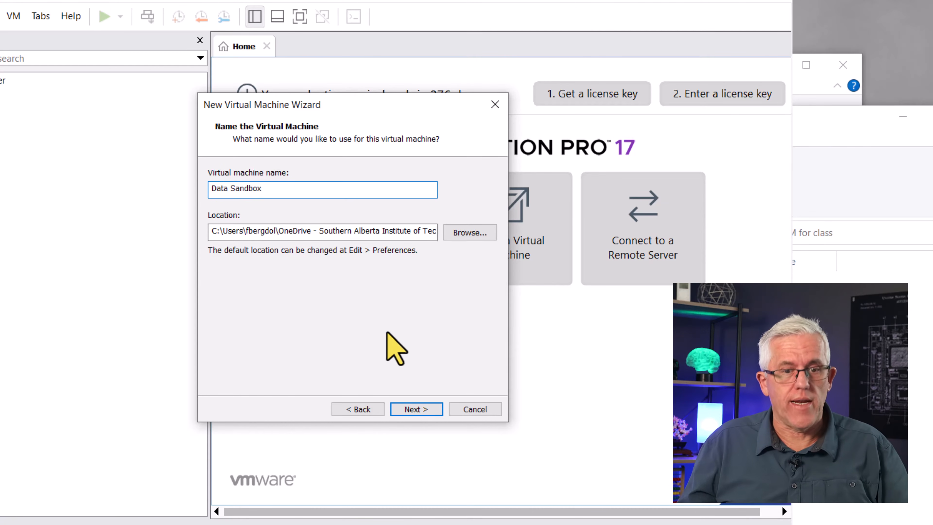
left_click(451, 237)
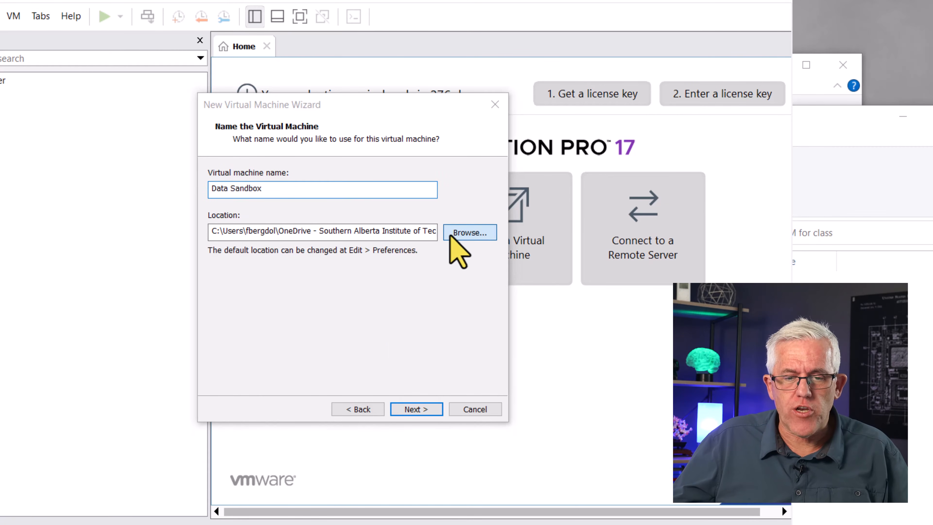
scroll(359, 294, "up", 2)
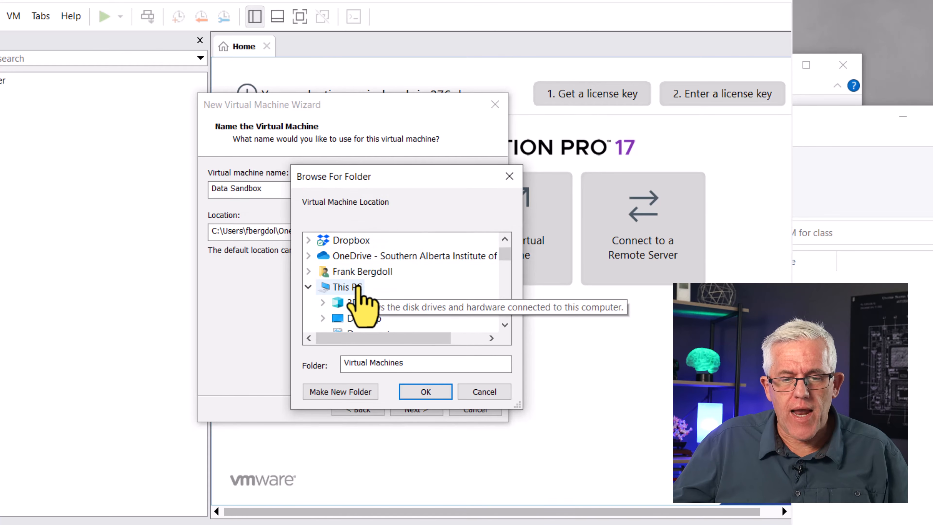
scroll(362, 305, "up", 1)
left_click(358, 287)
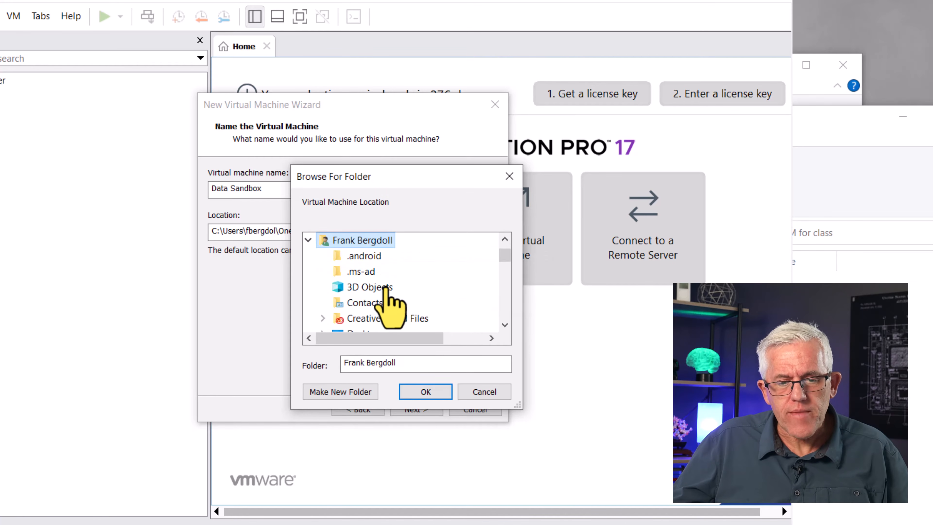
scroll(401, 294, "down", 2)
scroll(401, 294, "down", 3)
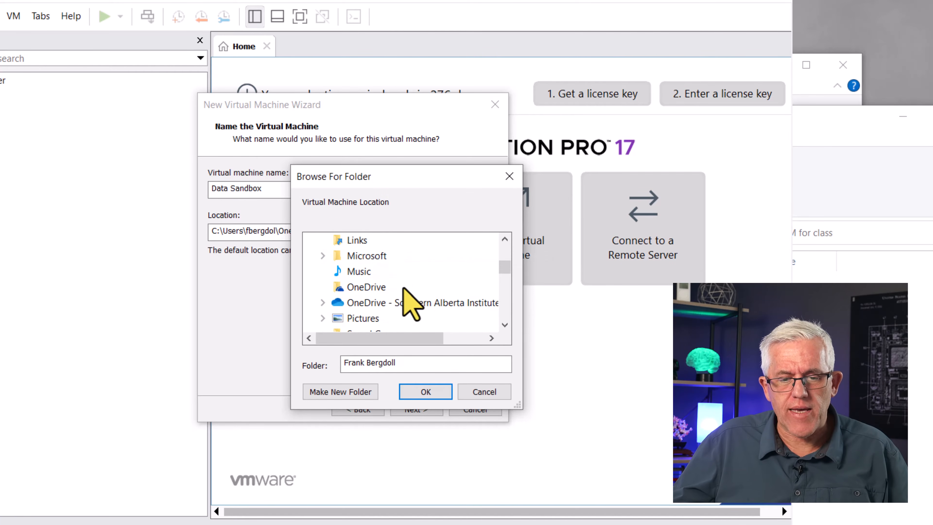
left_click(415, 317)
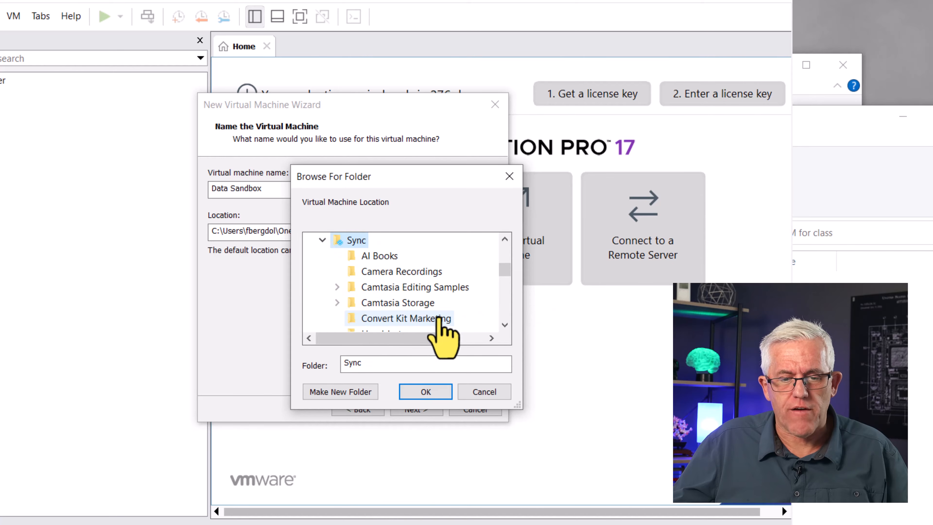
scroll(441, 298, "down", 3)
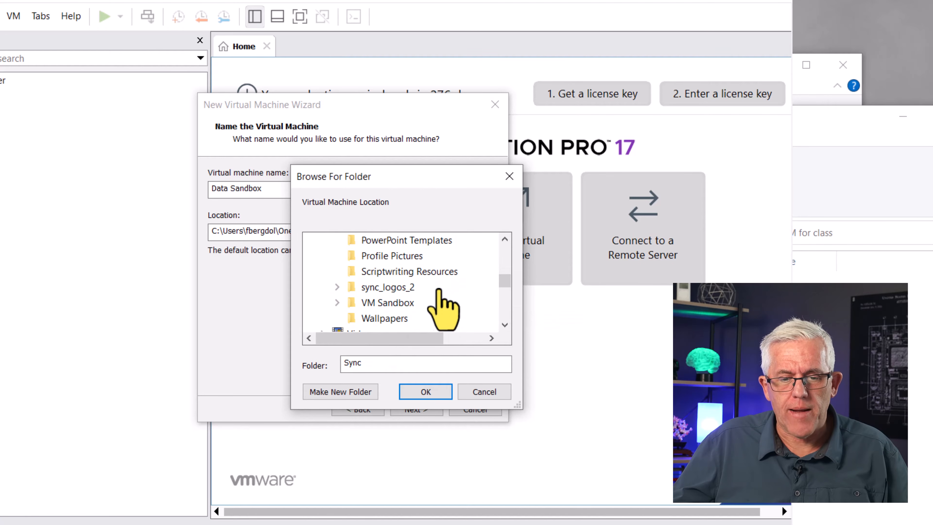
left_click(389, 302)
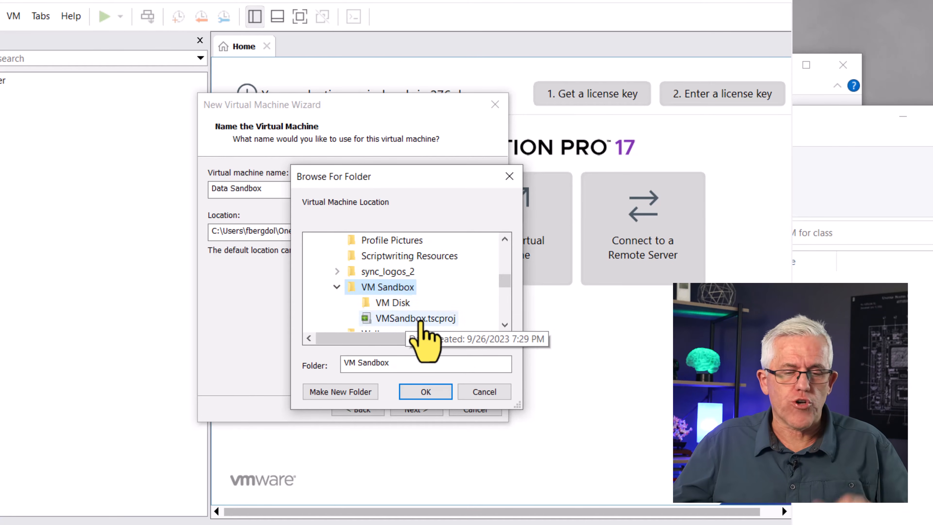
left_click(426, 392)
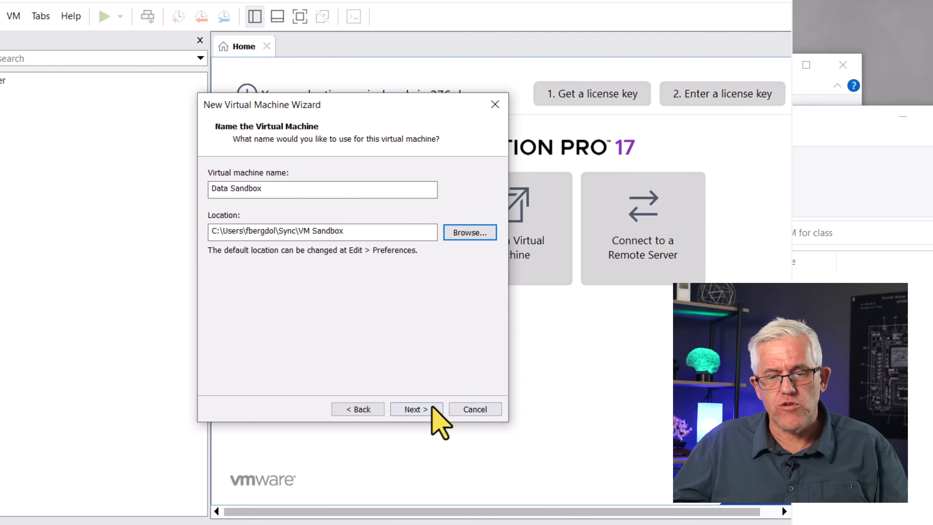
left_click(412, 414)
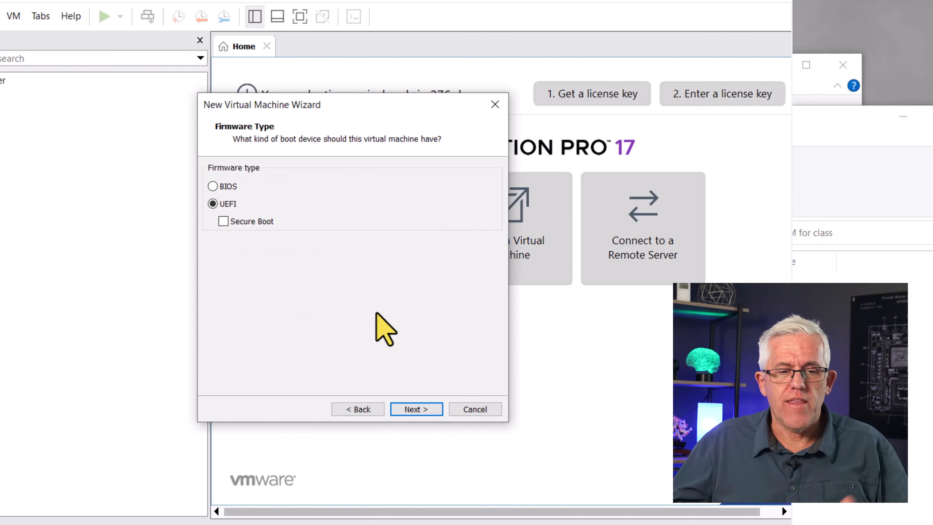
- Accept UEFI firmware and two processors with one core each, and allocate 6652 MB of memory to the virtual machine
left_click(428, 409)
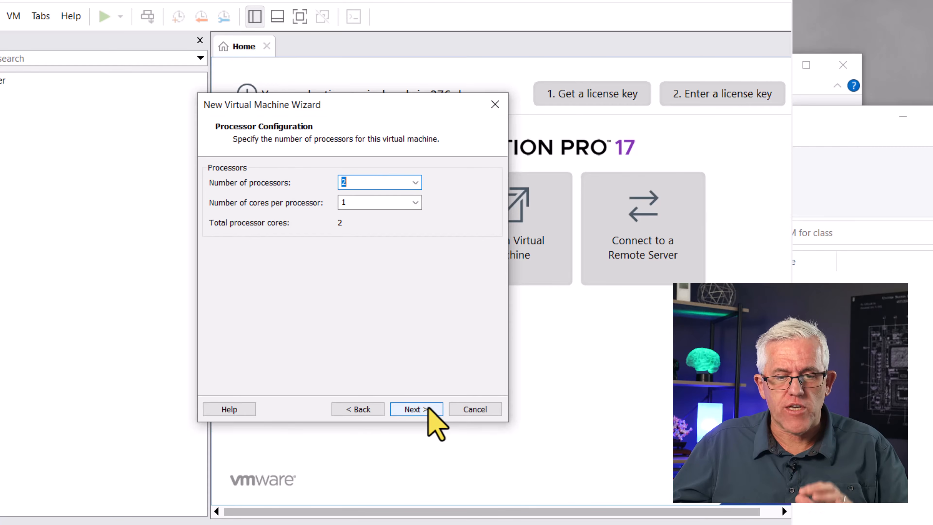
left_click(429, 410)
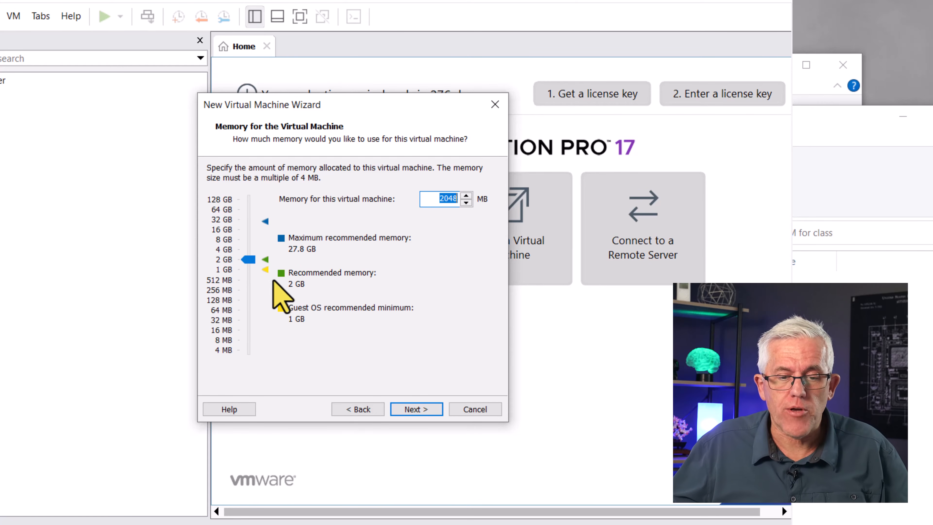
left_click(250, 261)
left_click_drag(251, 264, 251, 247)
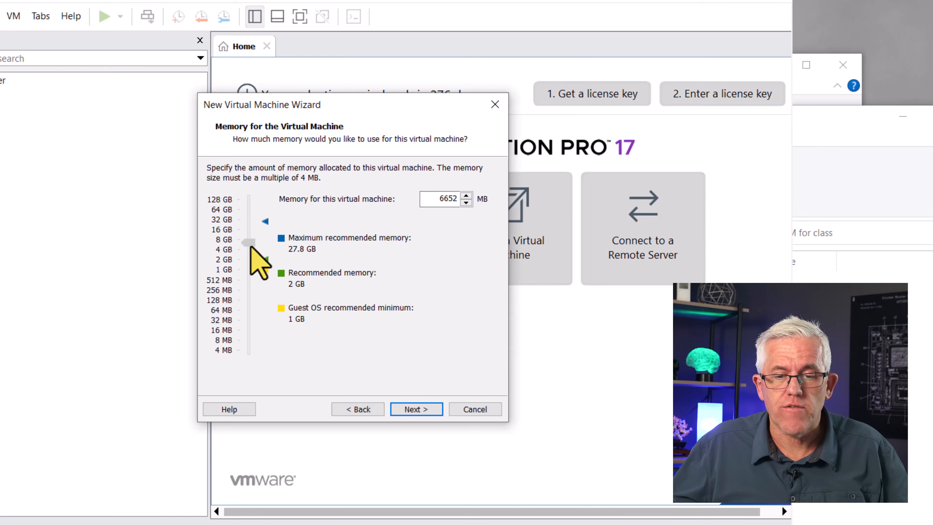
left_click(415, 409)
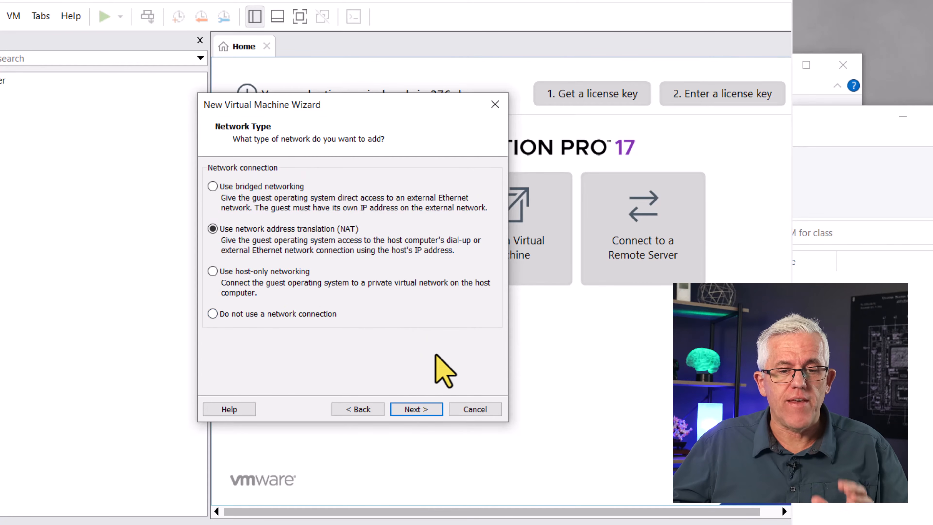
- Accept NAT networking, the LSI Logic SAS controller and the NVMe virtual disk type
left_click(431, 408)
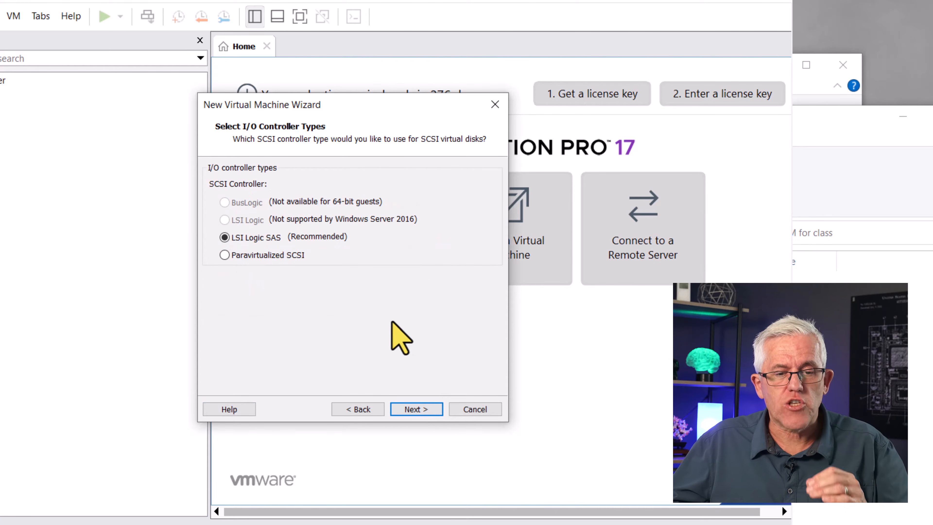
left_click(416, 409)
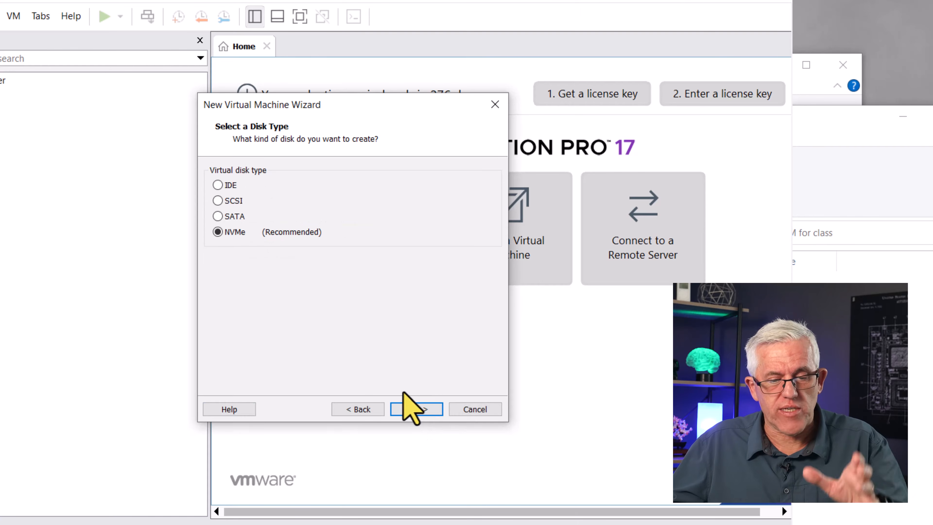
left_click(408, 408)
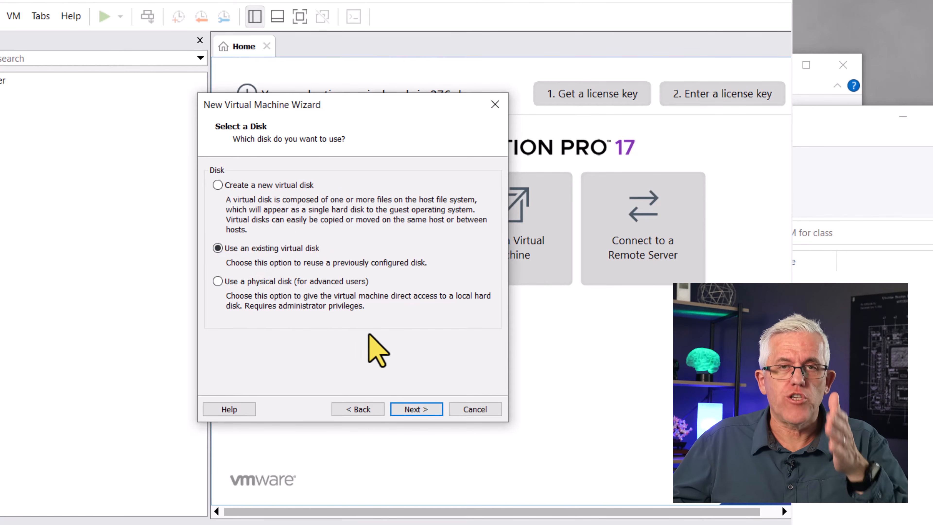
- Use an existing virtual disk and choose Windows Server 2016 BIClass-cl2.vmdk from the VM Disk folder inside VM Sandbox
left_click(418, 410)
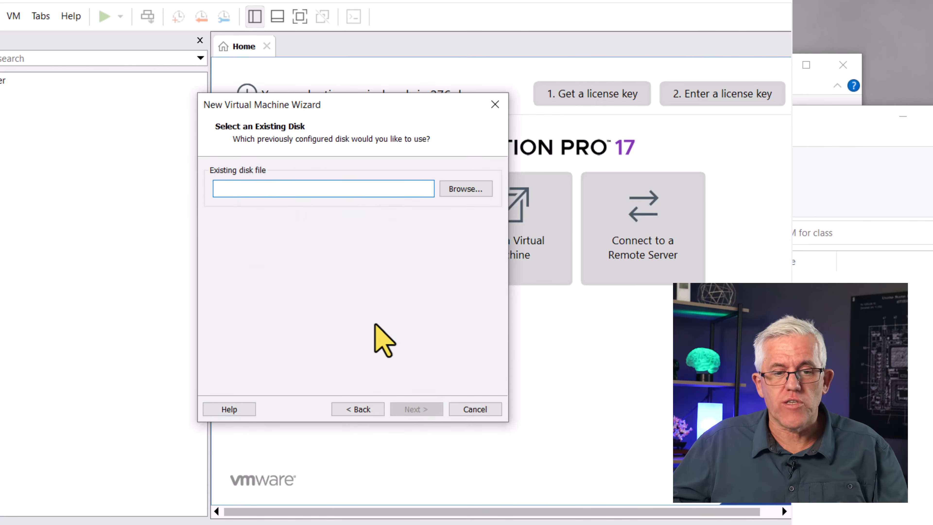
left_click(460, 191)
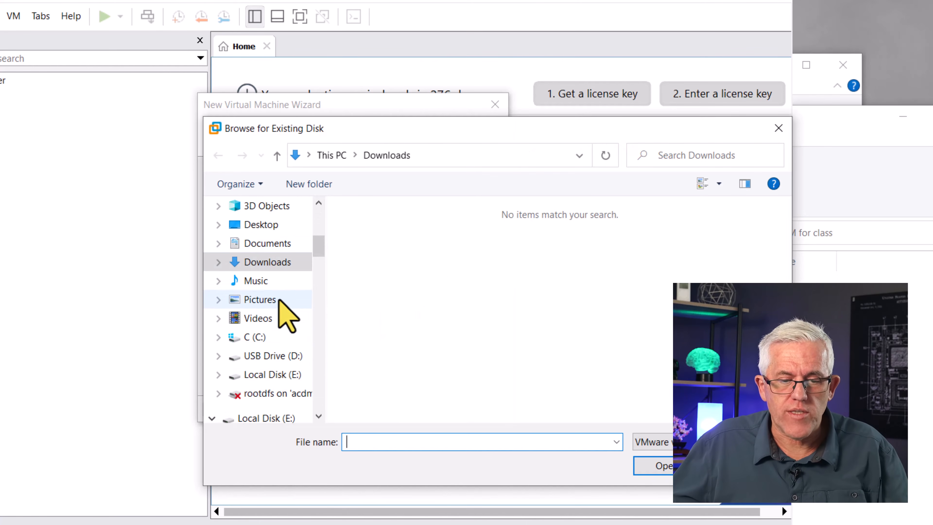
scroll(283, 309, "up", 3)
scroll(272, 280, "up", 2)
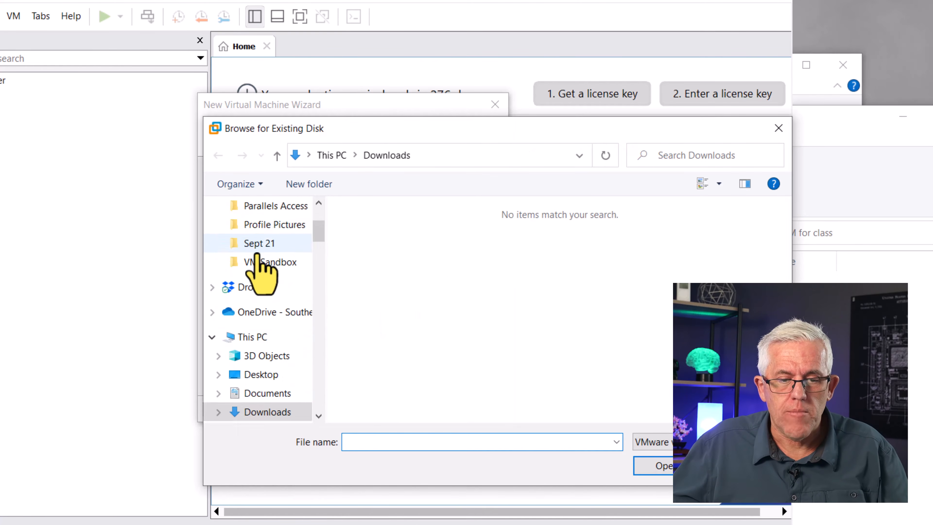
left_click(270, 282)
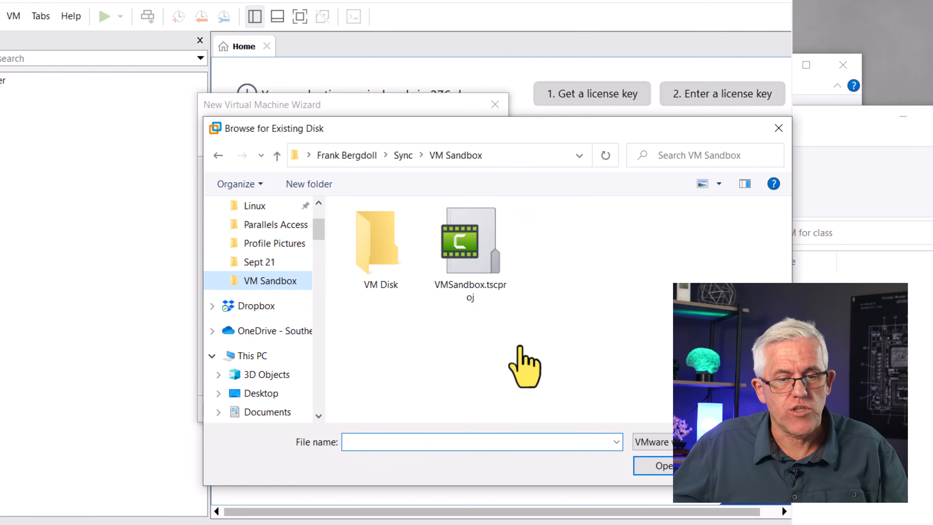
double_click(383, 252)
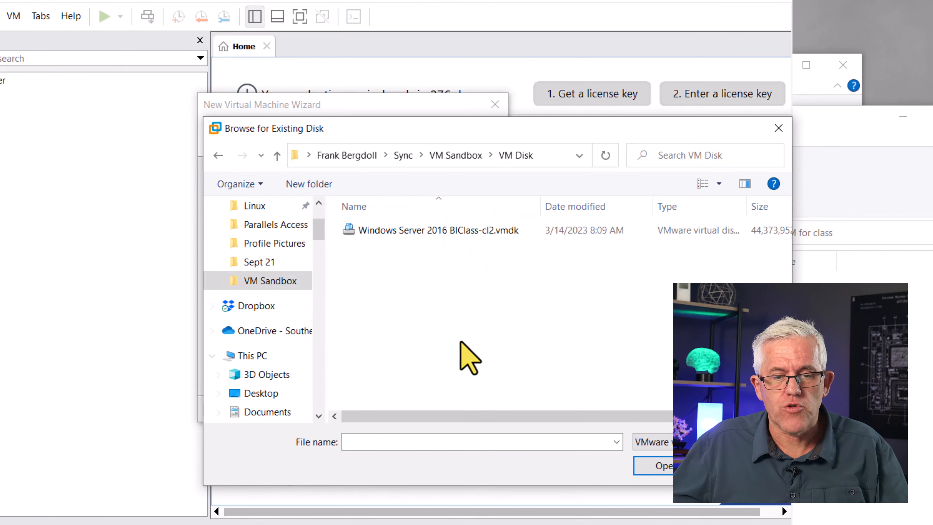
left_click(416, 234)
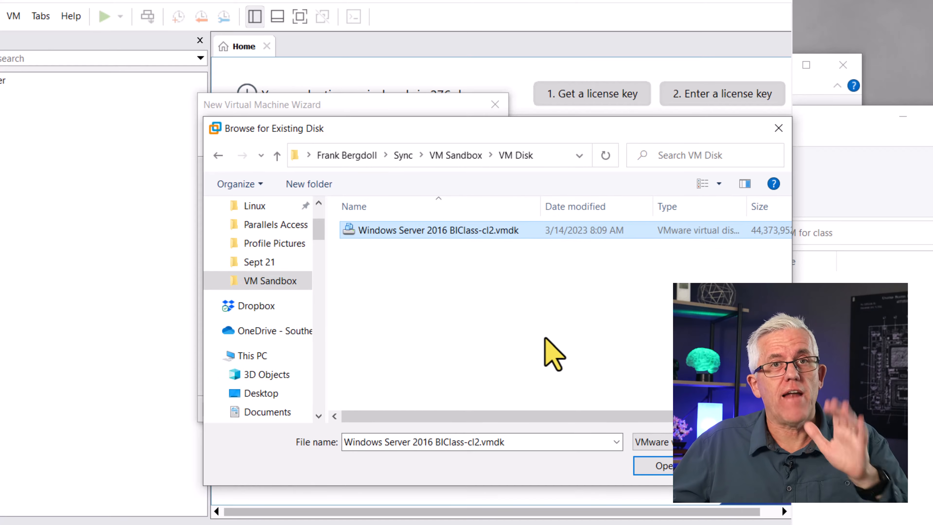
left_click(652, 465)
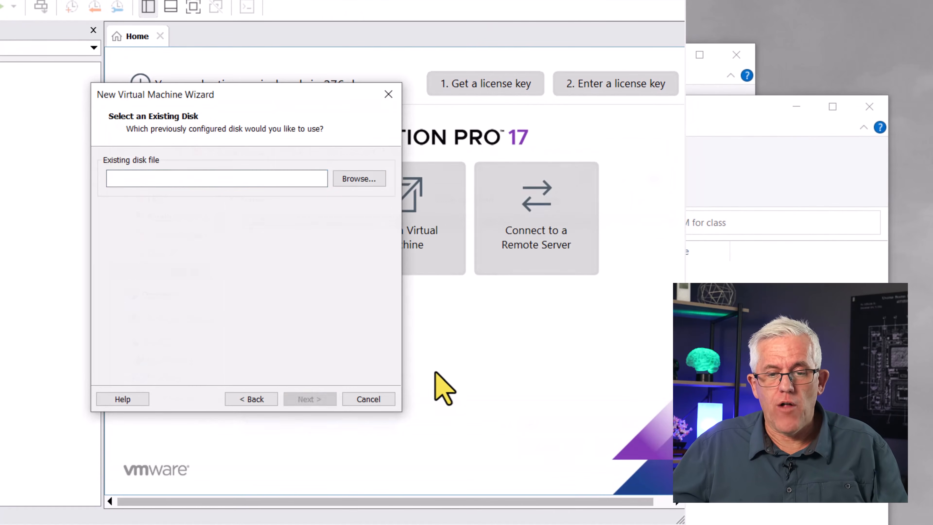
- Convert the existing virtual disk to the newer format and finish creating the Data Sandbox virtual machine
left_click(315, 399)
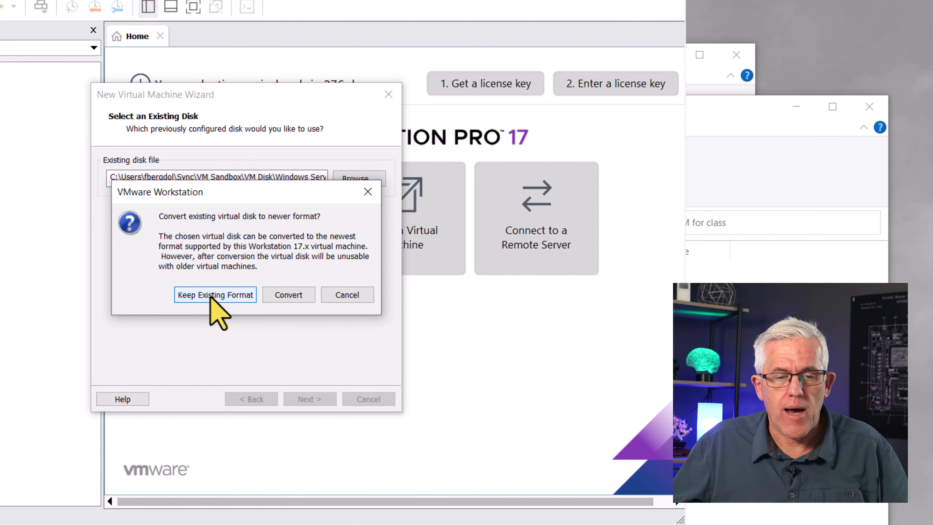
left_click(288, 296)
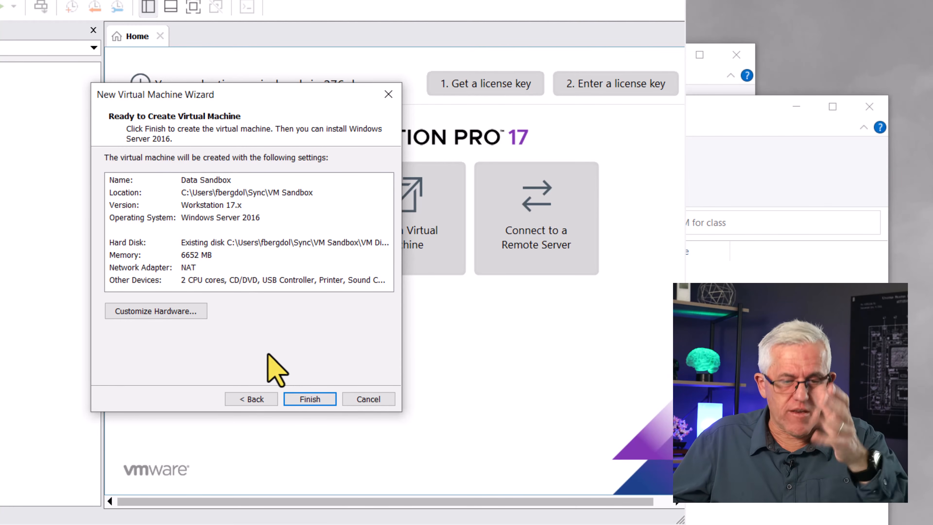
left_click(305, 399)
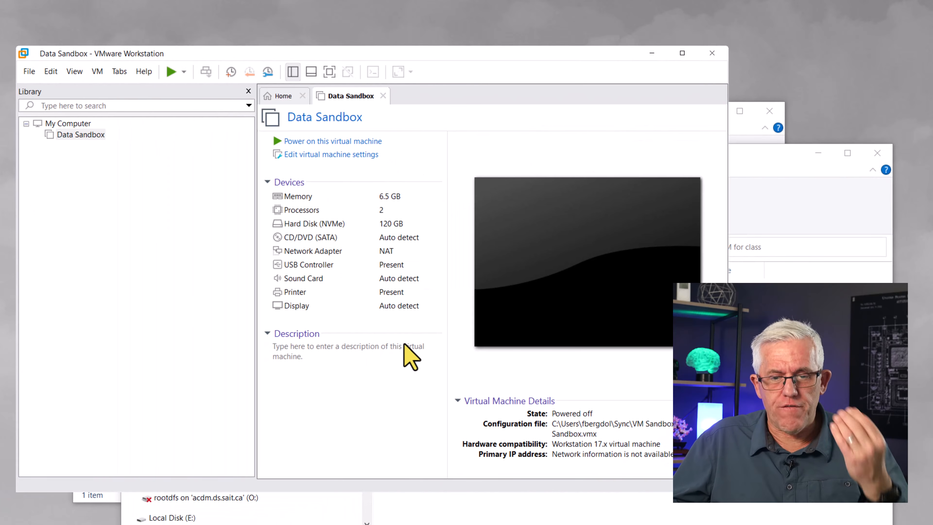
- Power on the Data Sandbox virtual machine and agree to try connecting the virtual device sata0:1 at every power-on
left_click(302, 142)
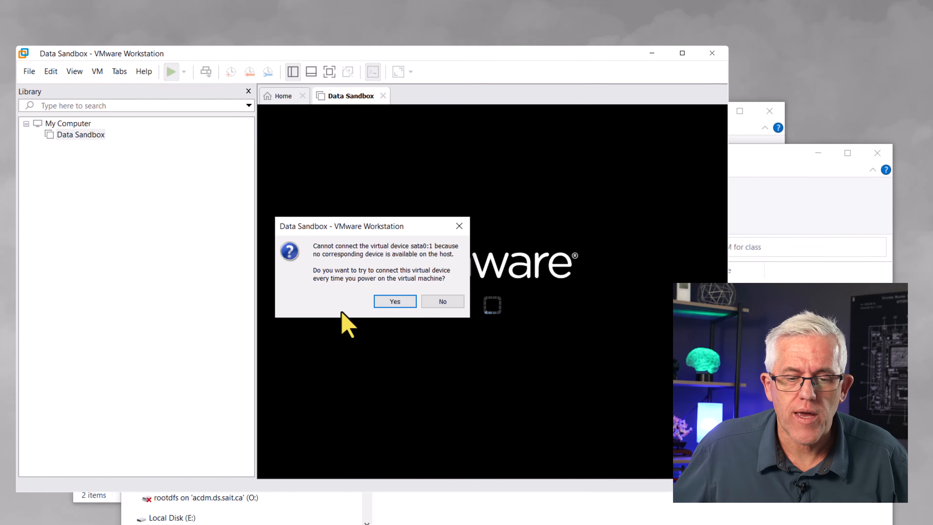
left_click(391, 304)
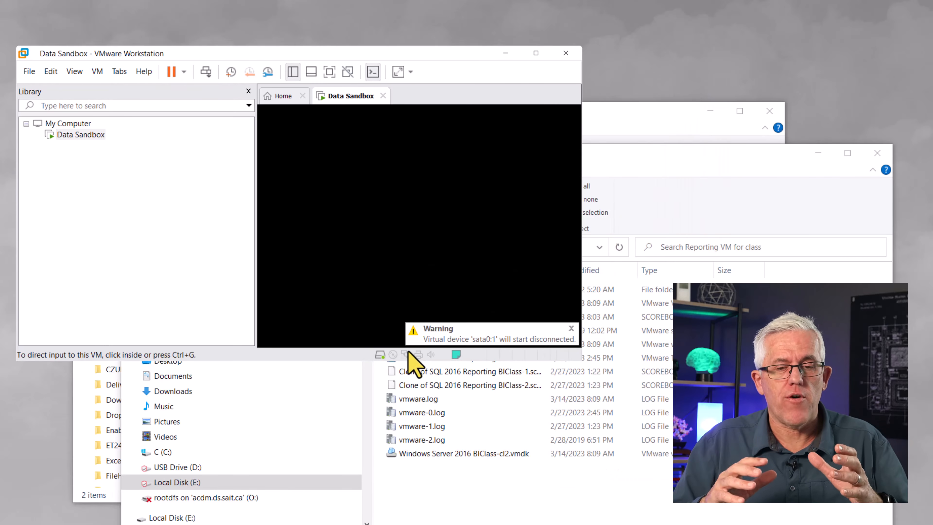